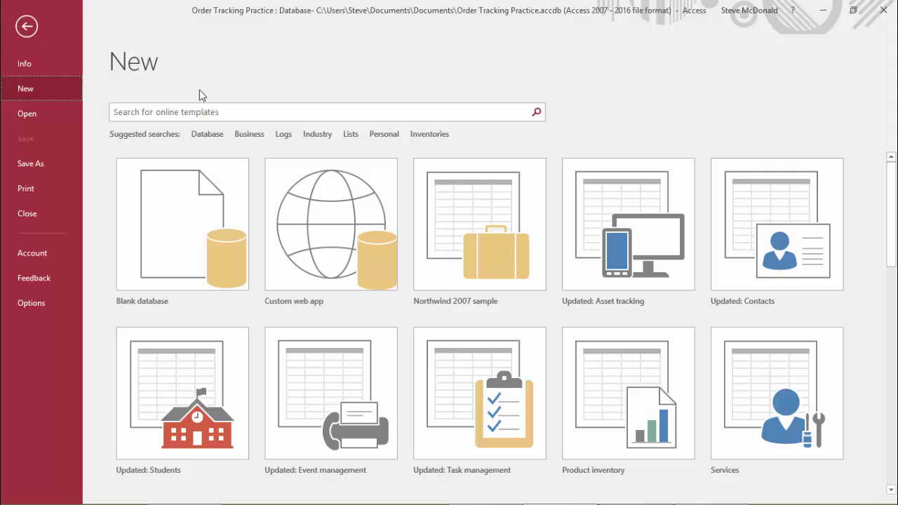
{"action": "left_click", "coordinate": [29, 115]}
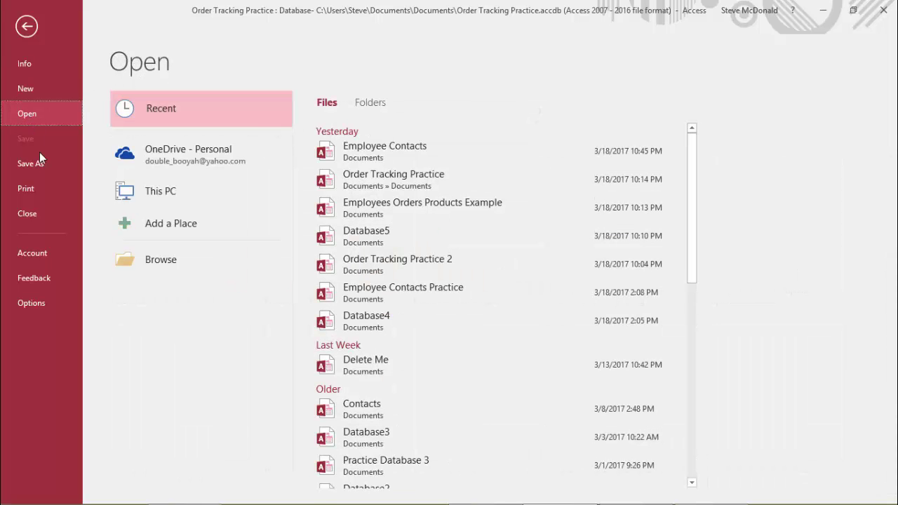
{"action": "left_click", "coordinate": [36, 183]}
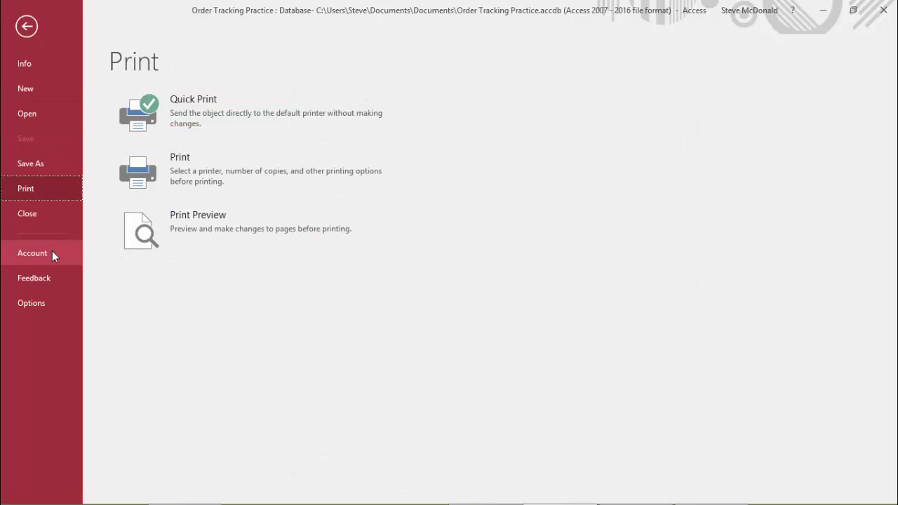
{"action": "left_click", "coordinate": [30, 91]}
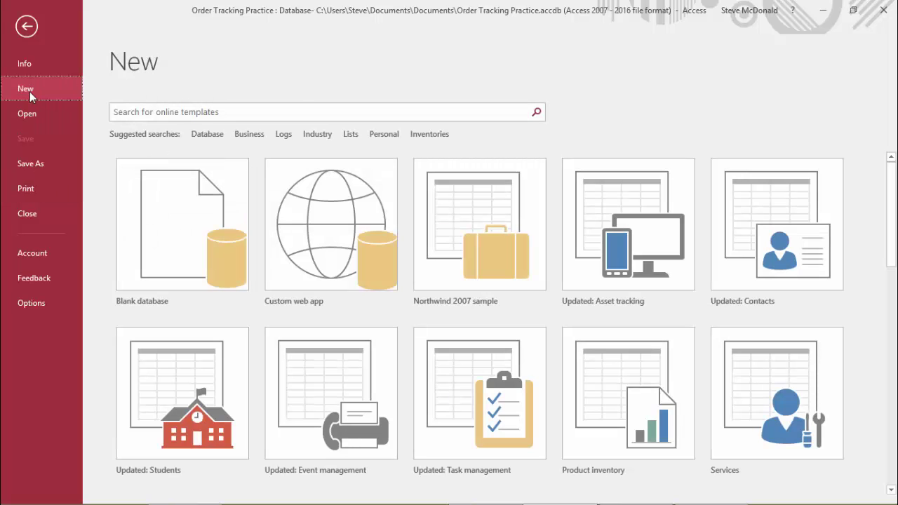
Step: Create a blank desktop database with the file name Practice Database
{"action": "left_click", "coordinate": [178, 240]}
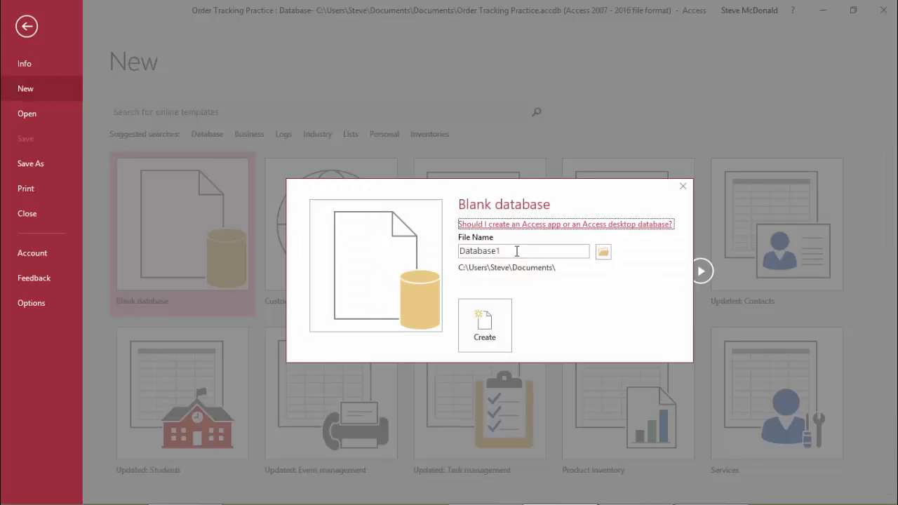
{"action": "double_click", "coordinate": [565, 274]}
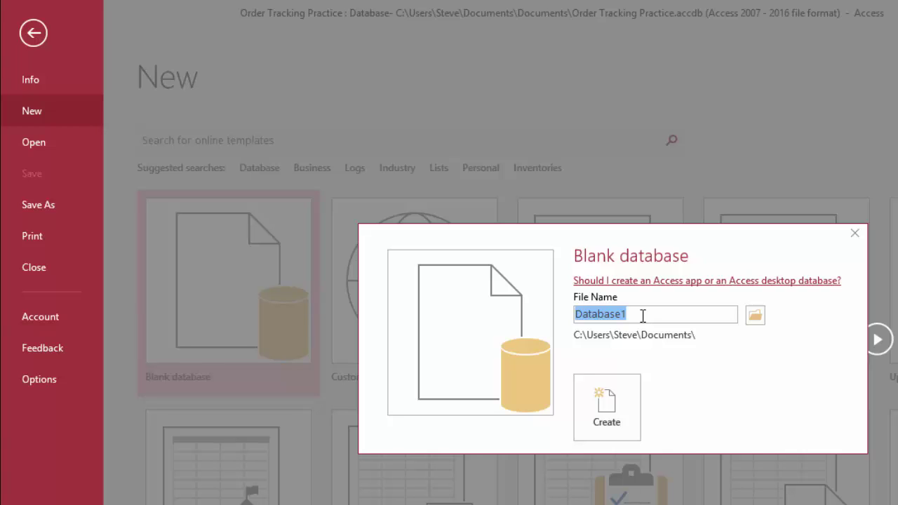
{"action": "type", "text": "Practice"}
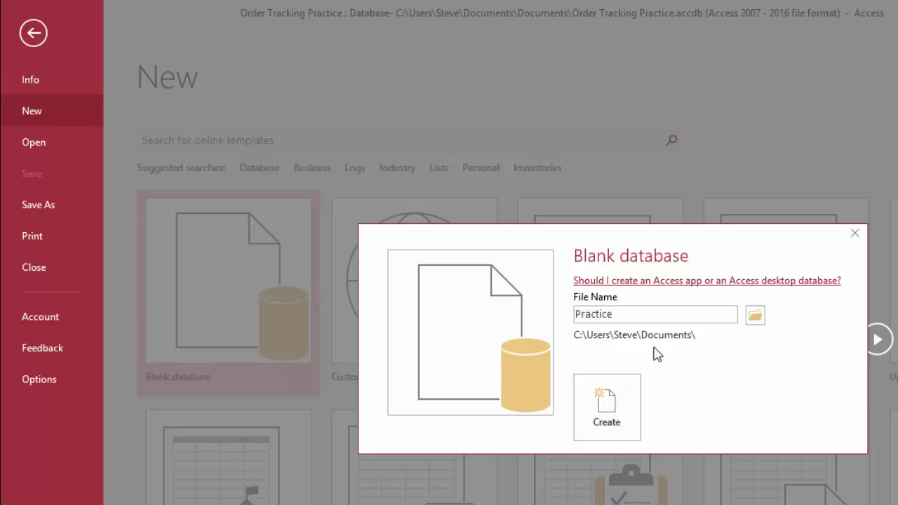
{"action": "left_click", "coordinate": [605, 414]}
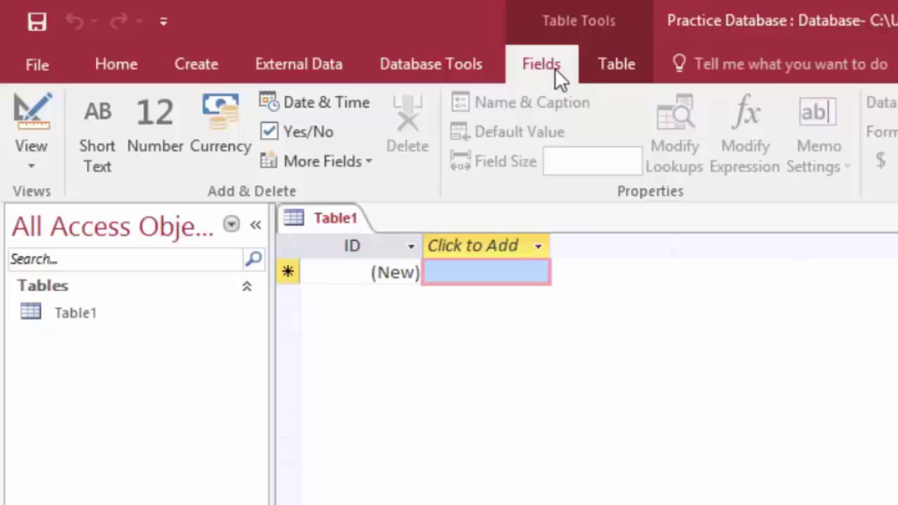
Step: Switch the new table to Design View, saving it under the name Practice Table
{"action": "left_click", "coordinate": [619, 66]}
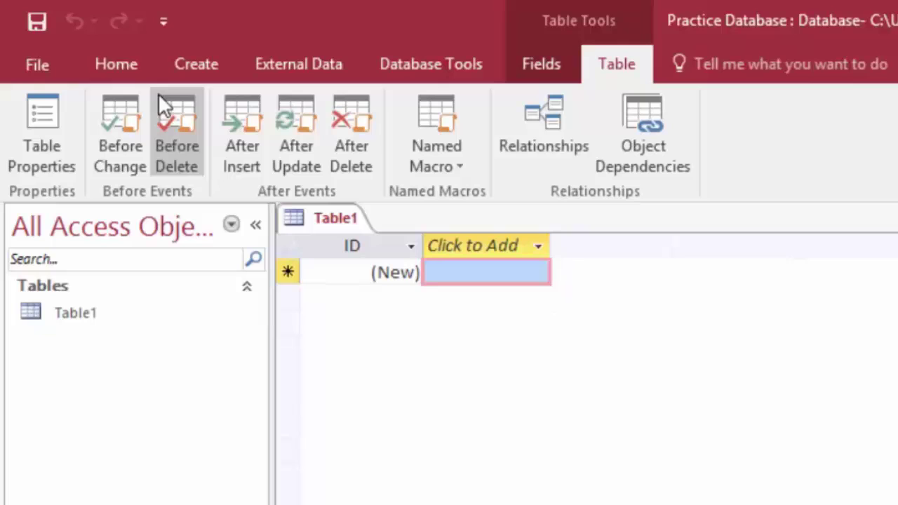
{"action": "left_click", "coordinate": [114, 67]}
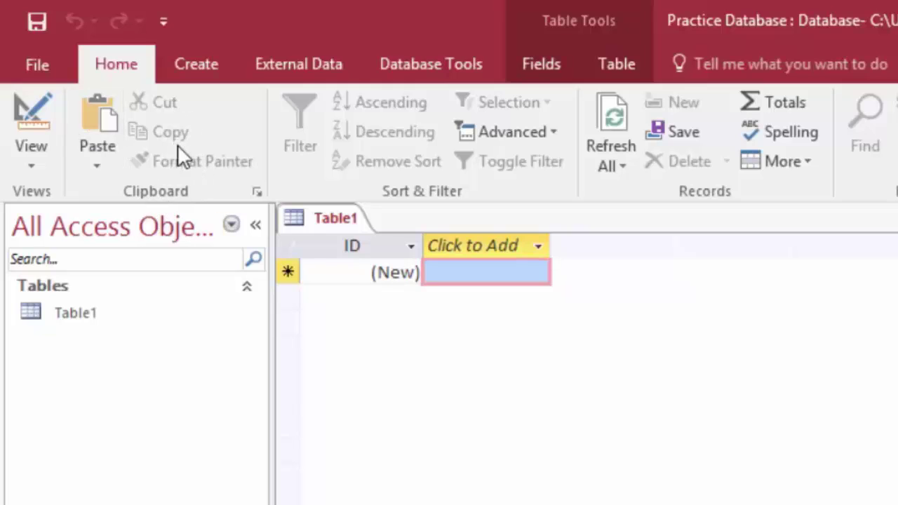
{"action": "left_click", "coordinate": [40, 151]}
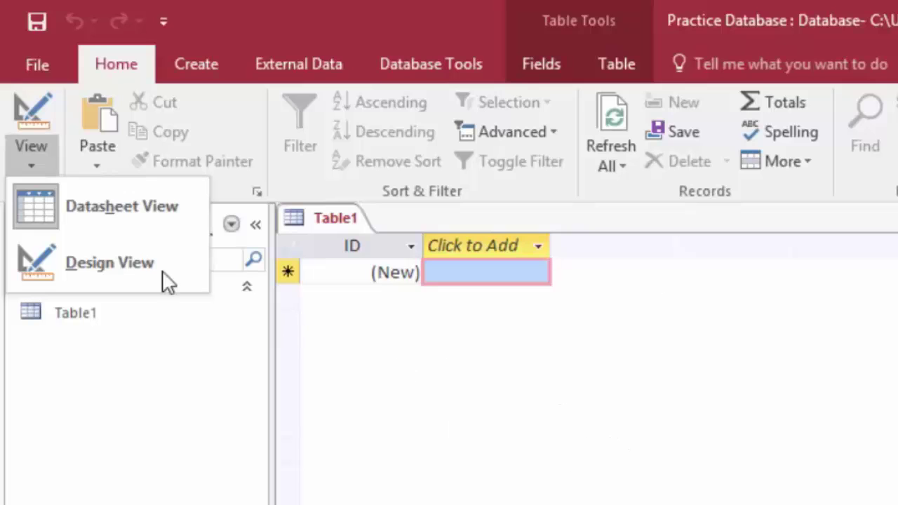
{"action": "left_click", "coordinate": [99, 268]}
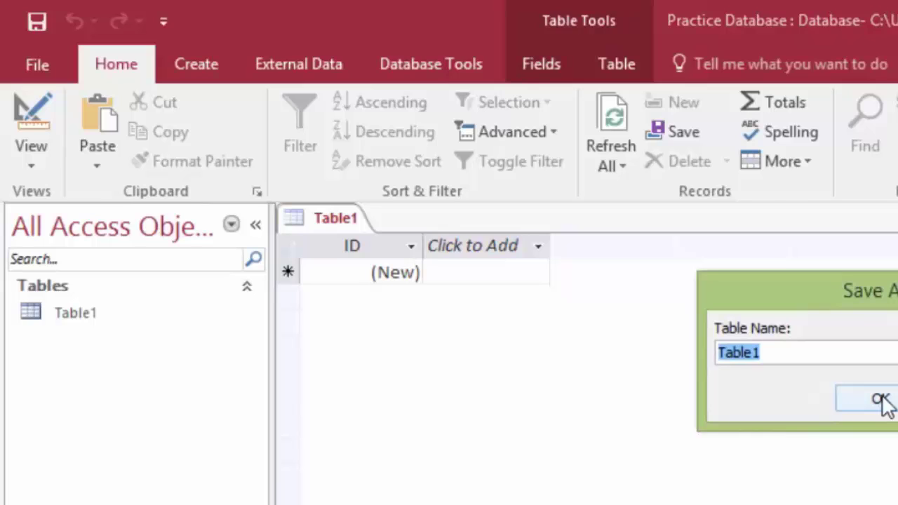
{"action": "type", "text": "Practice ta"}
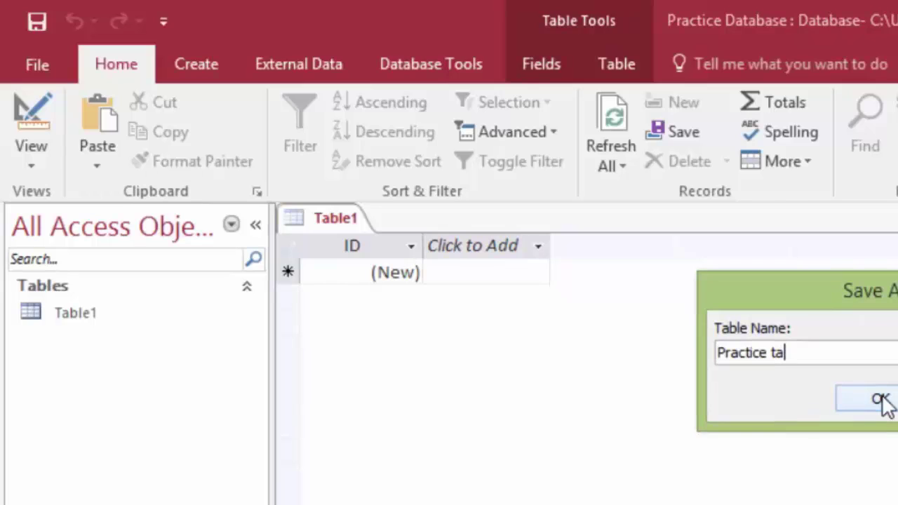
{"action": "key", "text": "BackSpace"}
{"action": "key", "text": "BackSpace"}
{"action": "type", "text": "jt"}
{"action": "key", "text": "BackSpace"}
{"action": "key", "text": "BackSpace"}
{"action": "type", "text": "Table"}
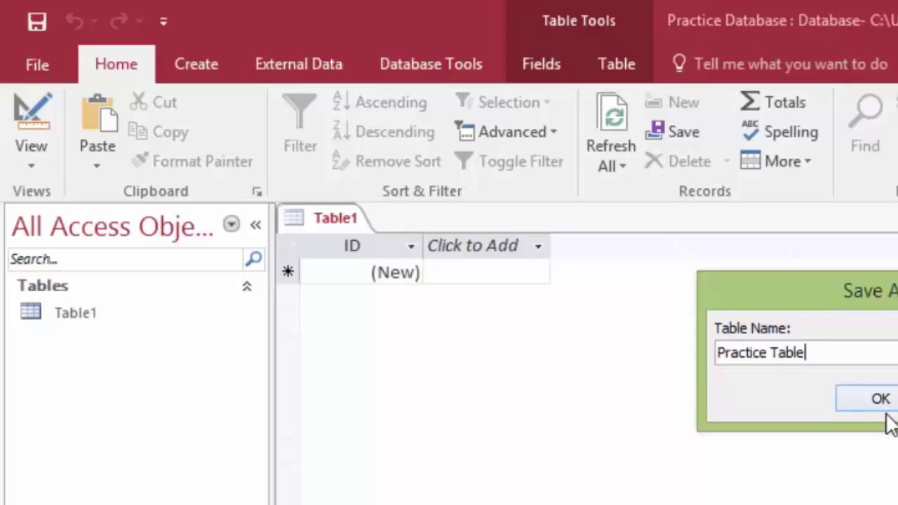
{"action": "left_click", "coordinate": [891, 400]}
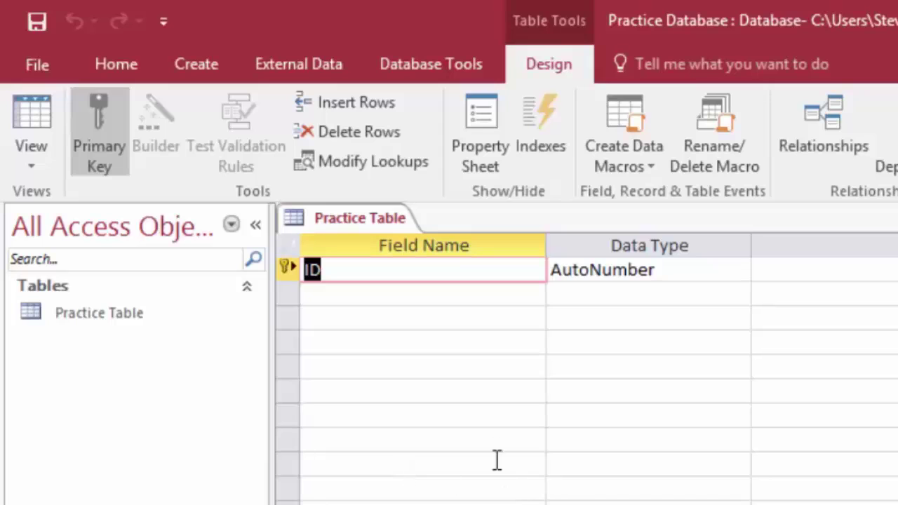
Step: Toggle Practice Table between Datasheet View and Design View, ending in Datasheet View
{"action": "left_click", "coordinate": [33, 162]}
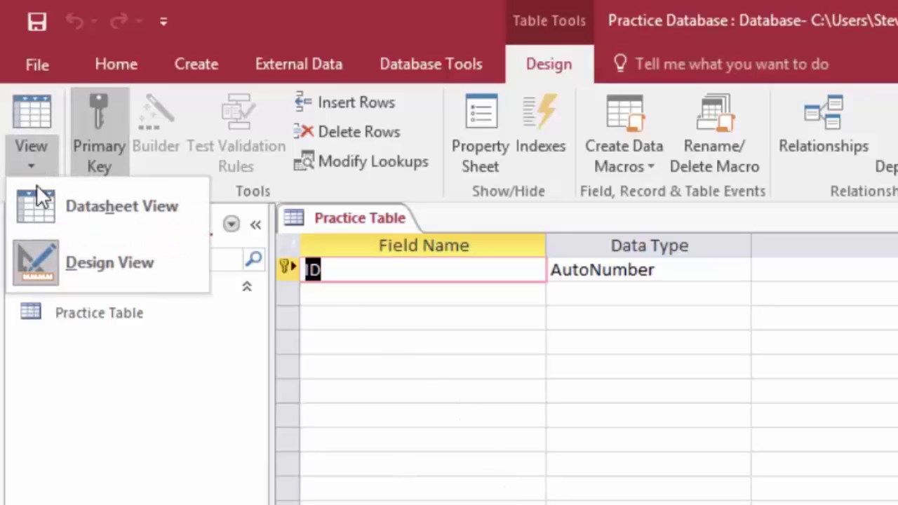
{"action": "left_click", "coordinate": [34, 114]}
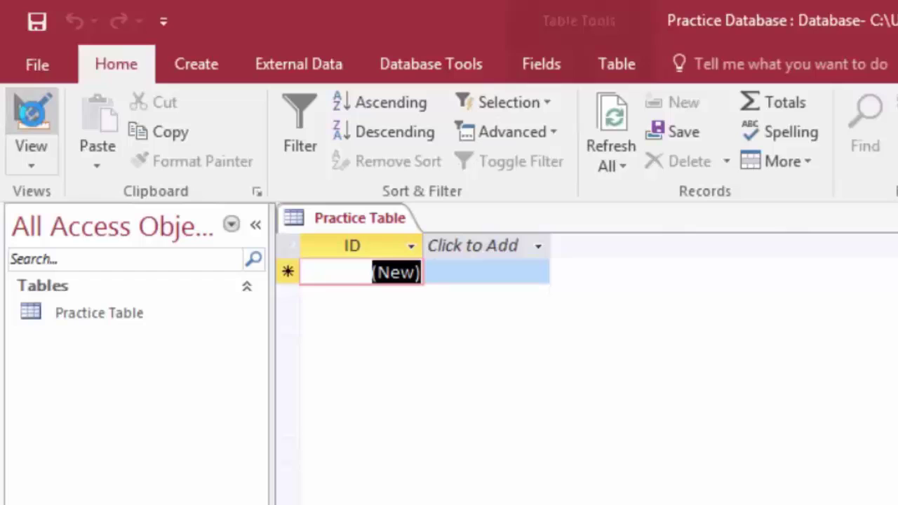
{"action": "left_click", "coordinate": [32, 114]}
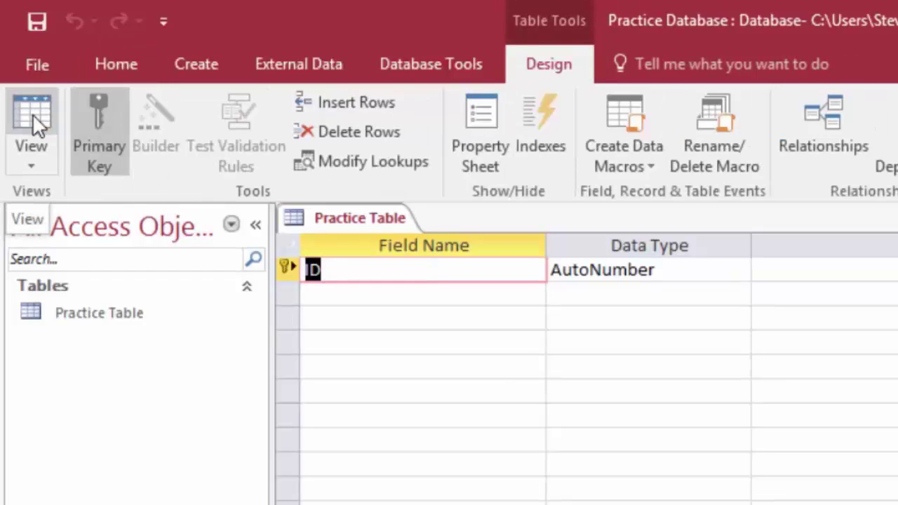
{"action": "left_click", "coordinate": [32, 113]}
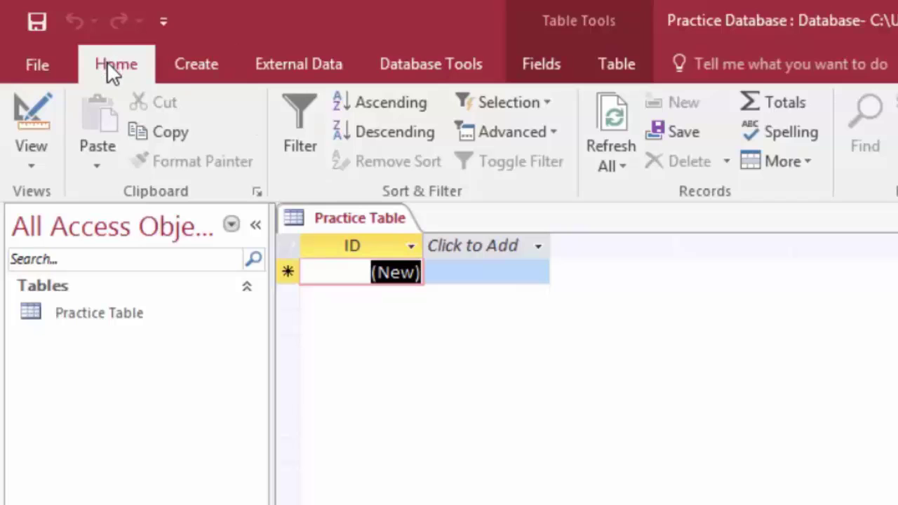
Step: Review the database's file information and the available commands for creating objects, external data and database tools
{"action": "left_click", "coordinate": [31, 64]}
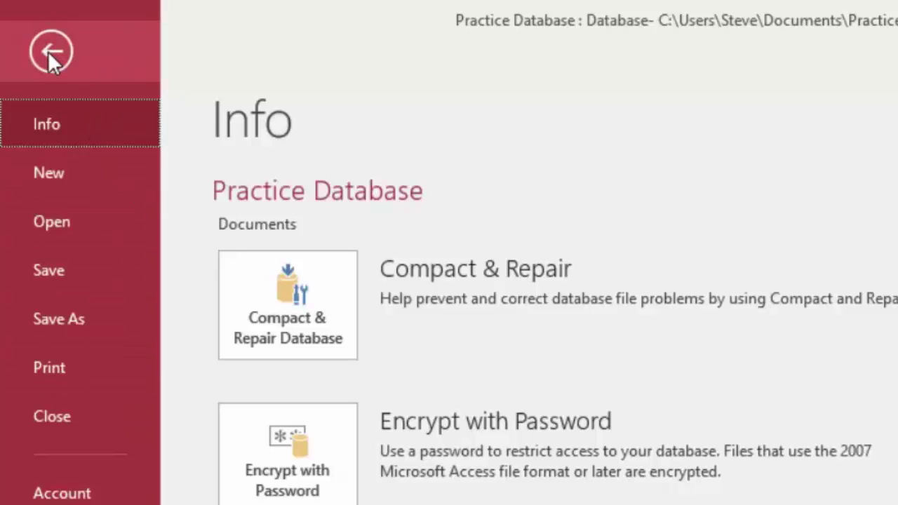
{"action": "left_click", "coordinate": [49, 55]}
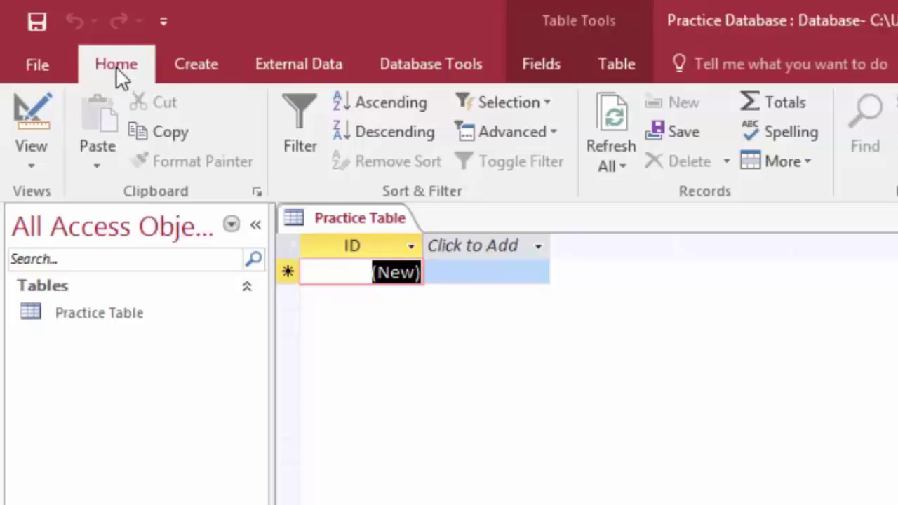
{"action": "left_click", "coordinate": [205, 65]}
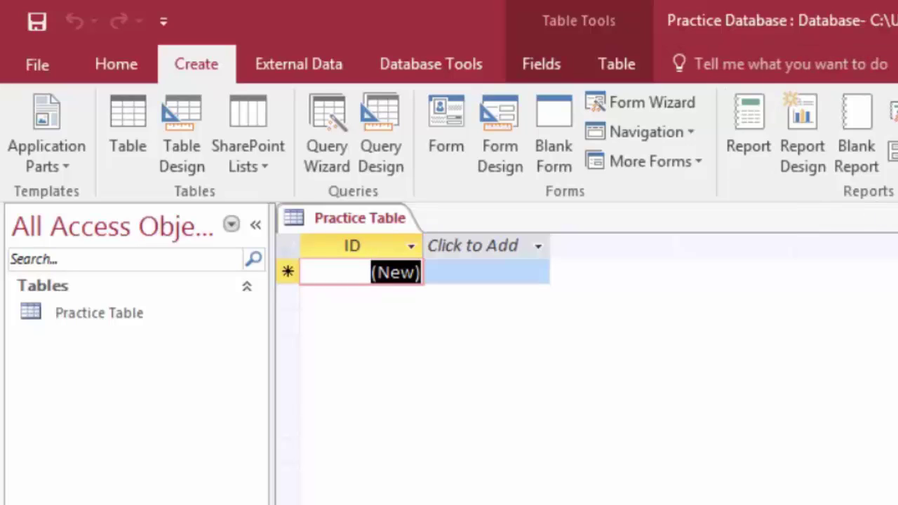
{"action": "left_click", "coordinate": [287, 67]}
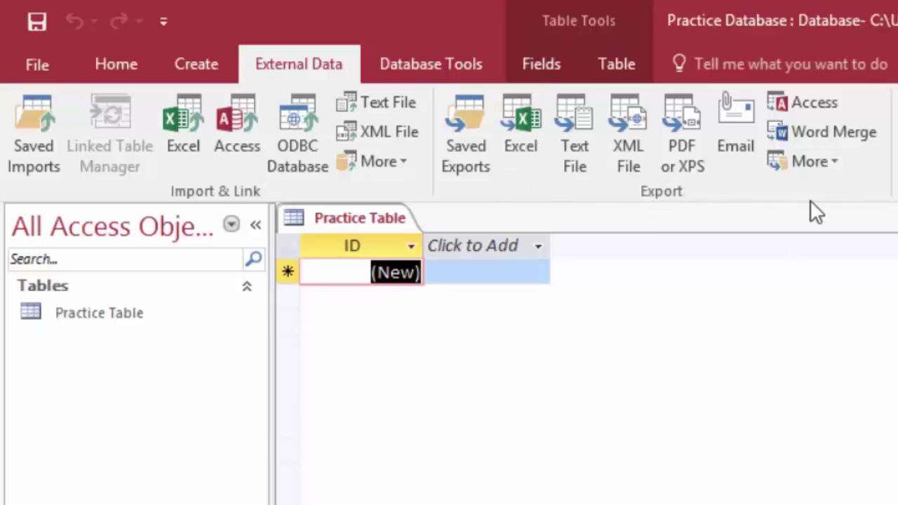
{"action": "left_click", "coordinate": [420, 63]}
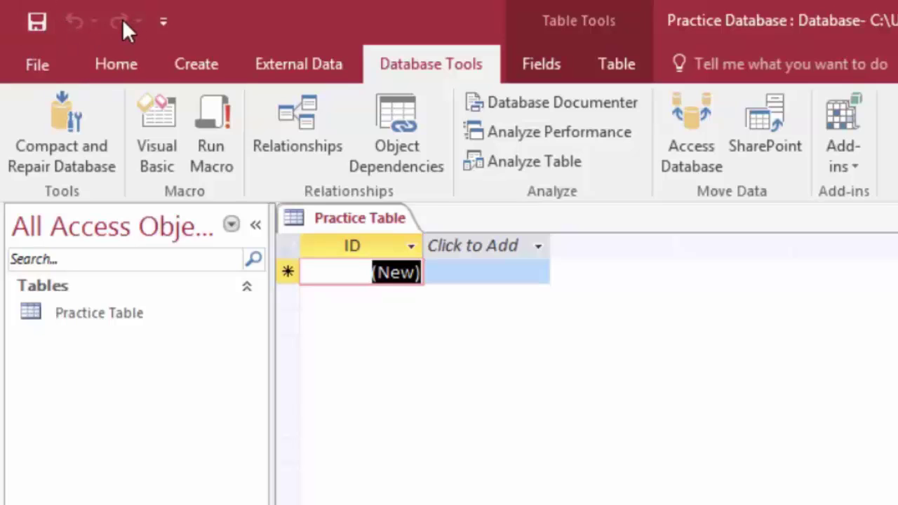
Step: Add the Quick Print command to the Quick Access Toolbar and remove it again
{"action": "left_click", "coordinate": [165, 21]}
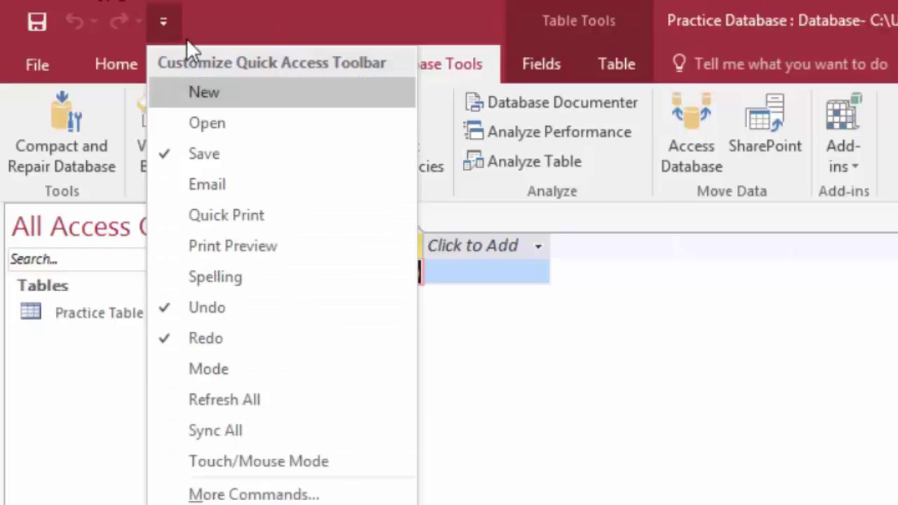
{"action": "left_click", "coordinate": [252, 219]}
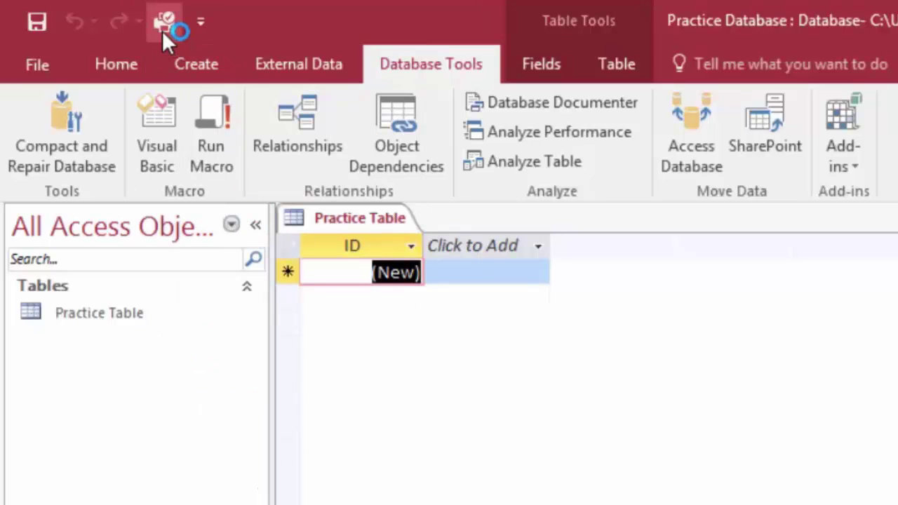
{"action": "left_click", "coordinate": [199, 22]}
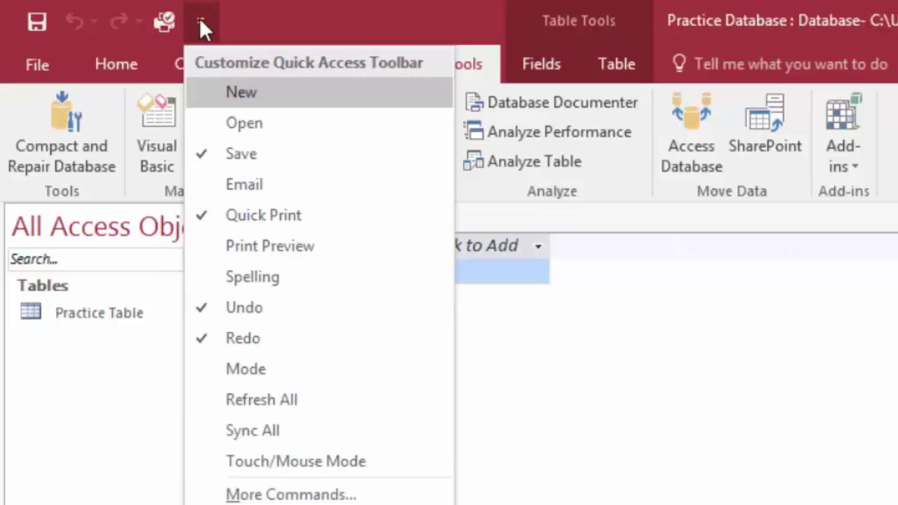
{"action": "left_click", "coordinate": [274, 217]}
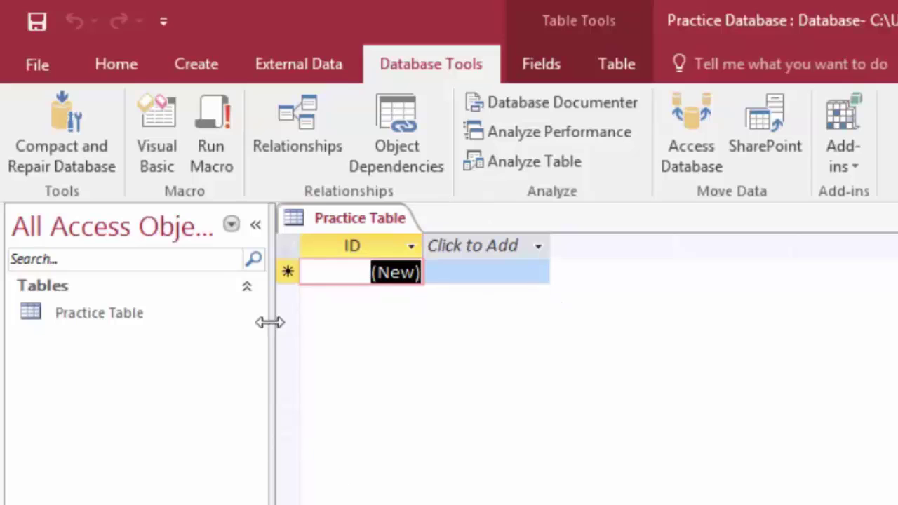
Step: Collapse and reopen the Navigation Pane, and look at its category and group filter options
{"action": "left_click", "coordinate": [256, 225]}
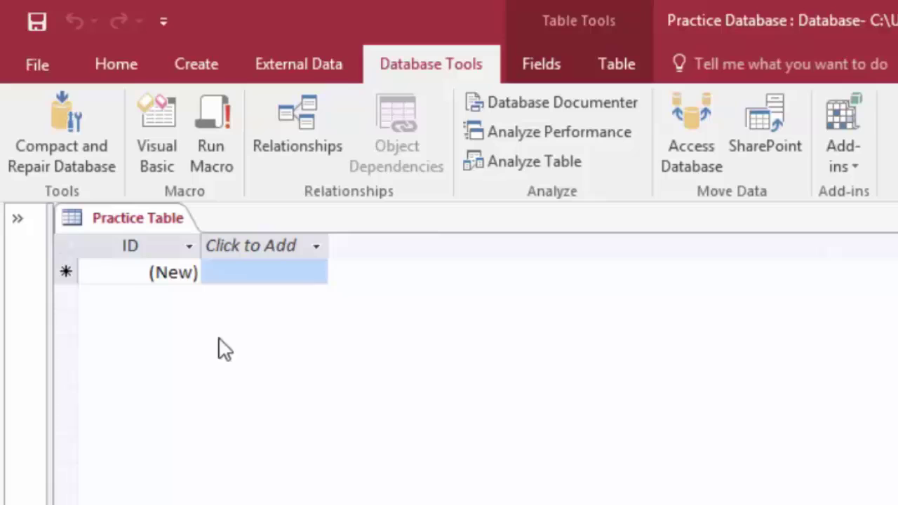
{"action": "left_click", "coordinate": [16, 221]}
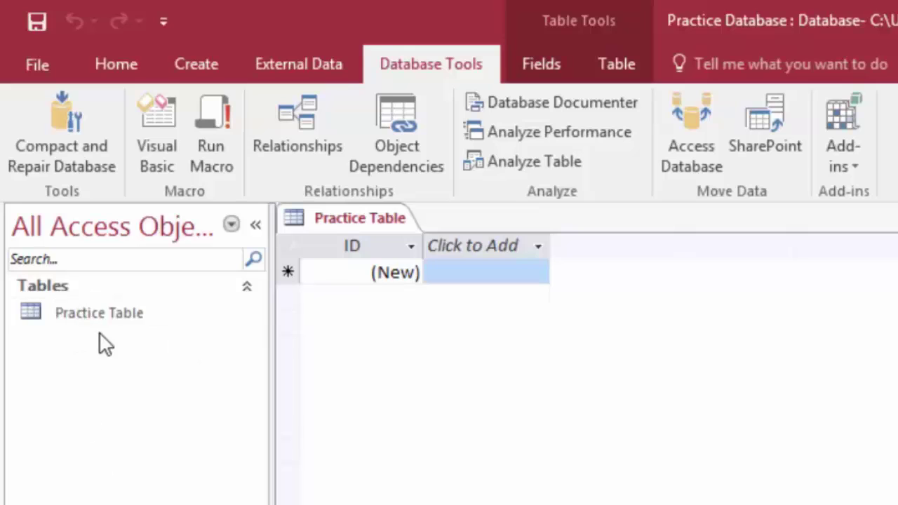
{"action": "left_click", "coordinate": [231, 225]}
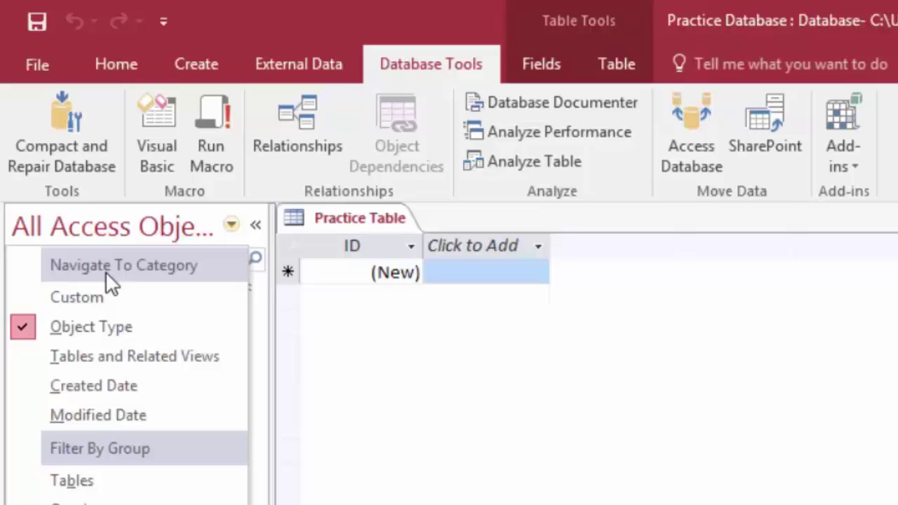
{"action": "left_click", "coordinate": [231, 224]}
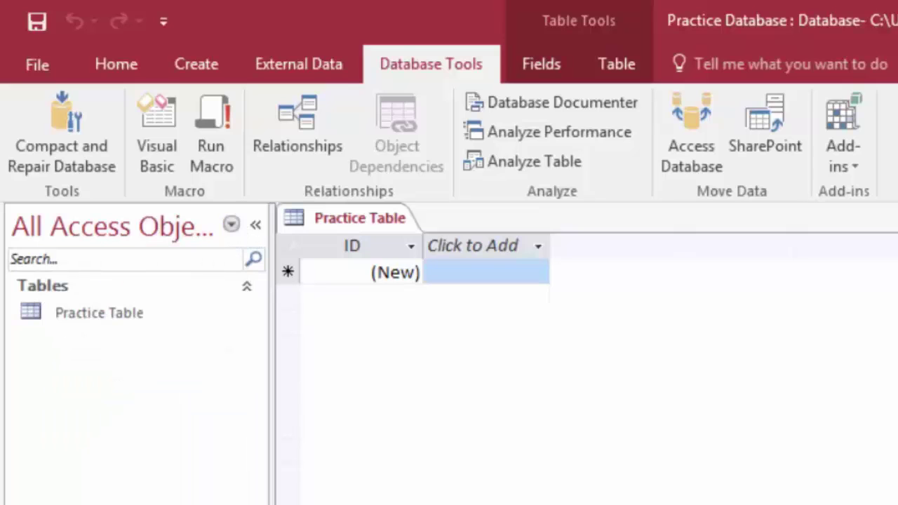